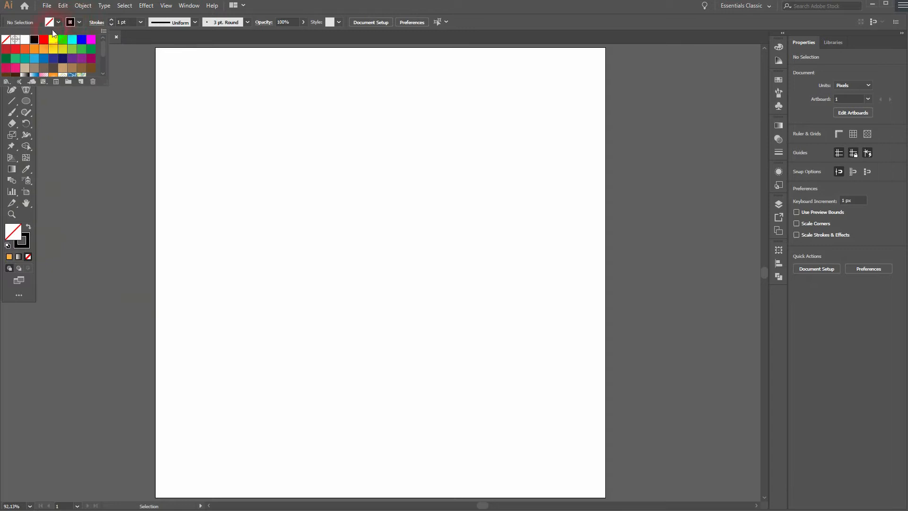
Draw a circle about 153 px in diameter with no fill and a black stroke, and centre it on the artboard.
left_click(52, 25)
left_click(52, 24)
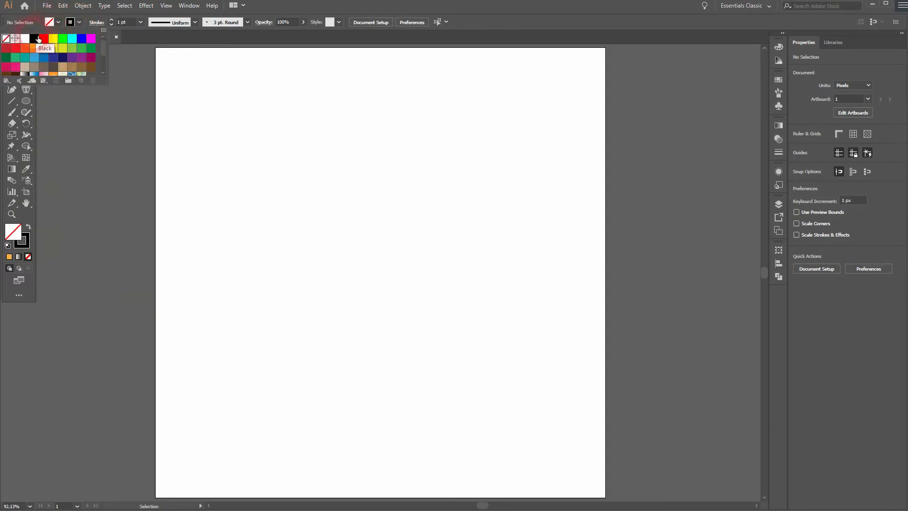
left_click(10, 41)
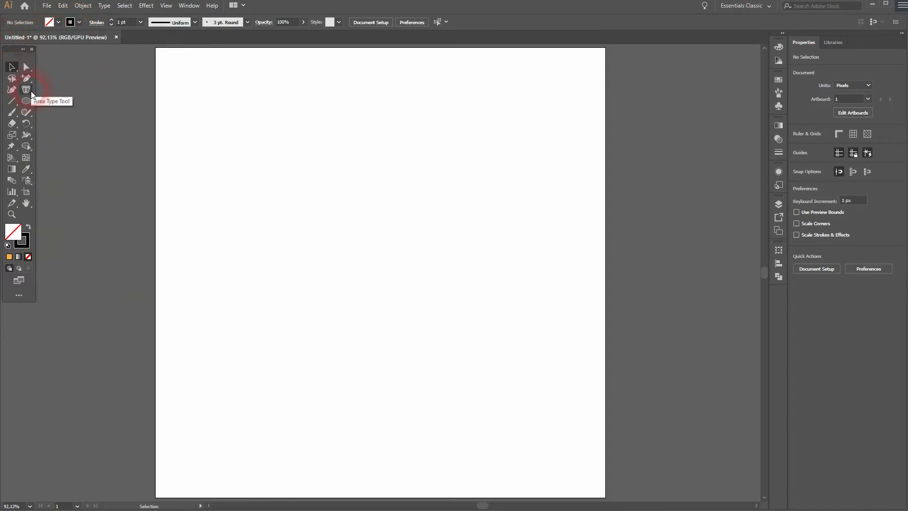
left_click_drag(29, 98, 63, 124)
left_click_drag(375, 260, 461, 347)
left_click(405, 21)
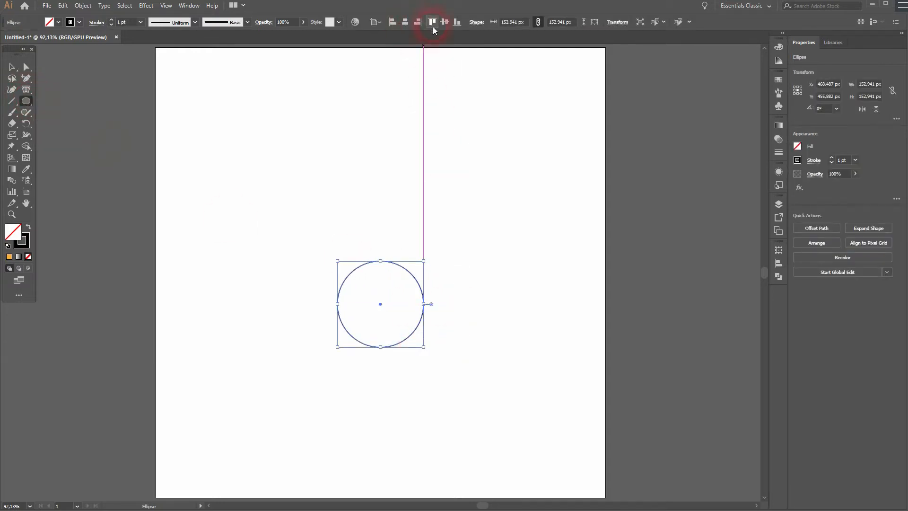
left_click(444, 21)
Draw a triangle about 109 px wide using the Star tool with three points, and centre it on the artboard.
left_click_drag(27, 101, 78, 150)
left_click_drag(273, 204, 296, 237)
key("Down")
key("Down")
key("Down")
key("Down")
key("Down")
key("Down")
key("Down")
key("Down")
key("Down")
left_click(405, 23)
left_click(444, 23)
Scale the triangle down to about 96 px wide and nudge it up inside the circle to Y 392 px.
left_click(13, 67)
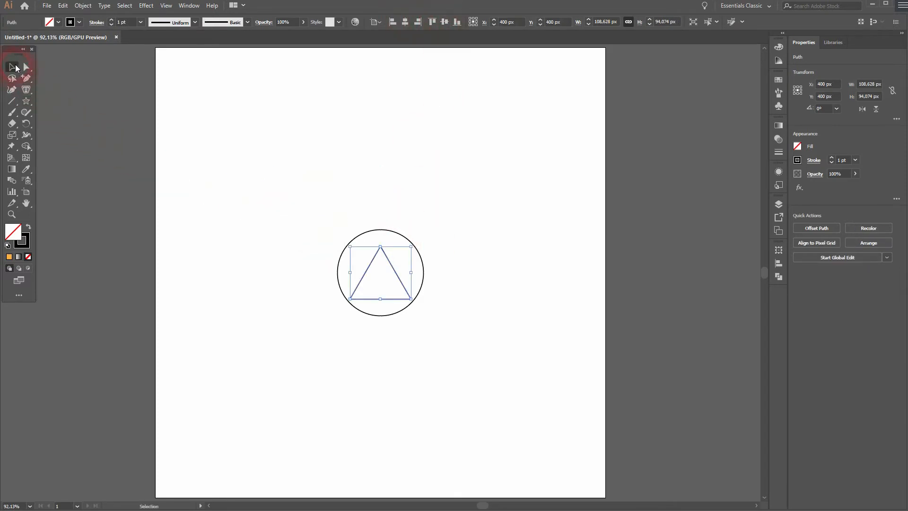
scroll(370, 257, "up", 2)
key("Up")
key("Up")
key("Up")
left_click_drag(441, 281, 430, 281)
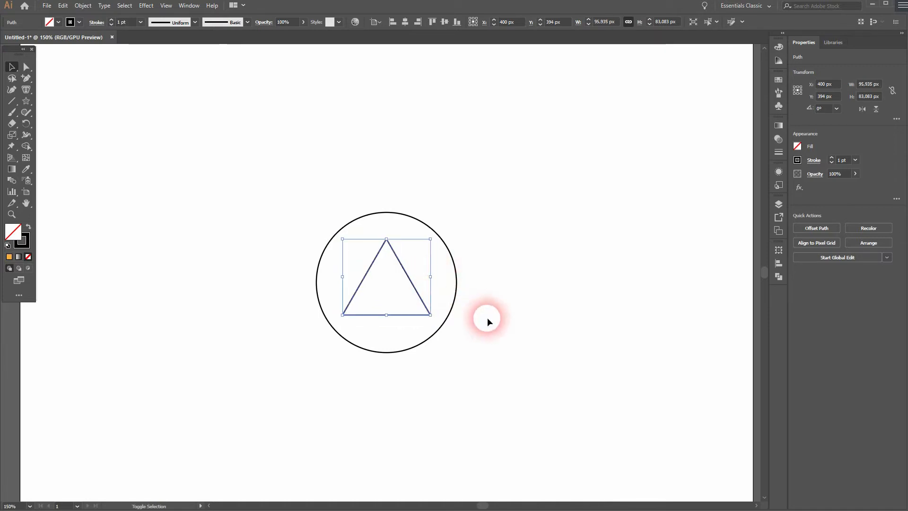
left_click(487, 317)
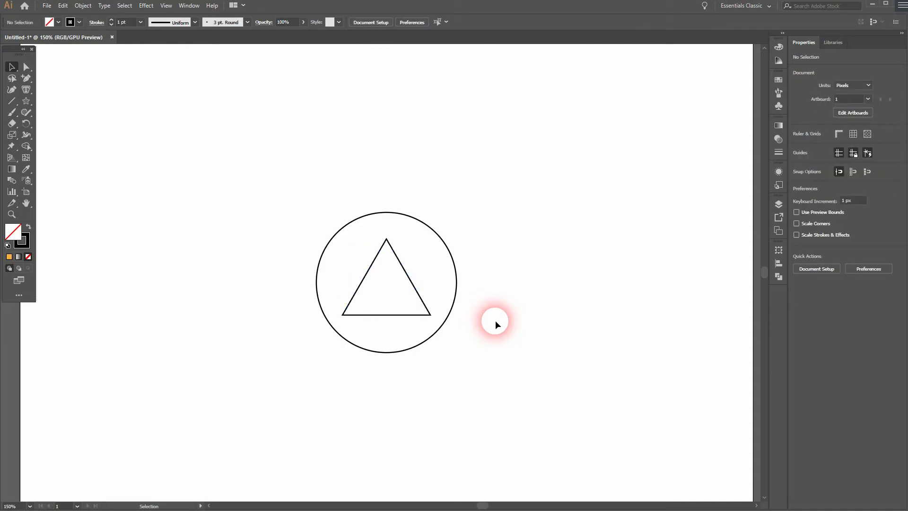
left_click(415, 287)
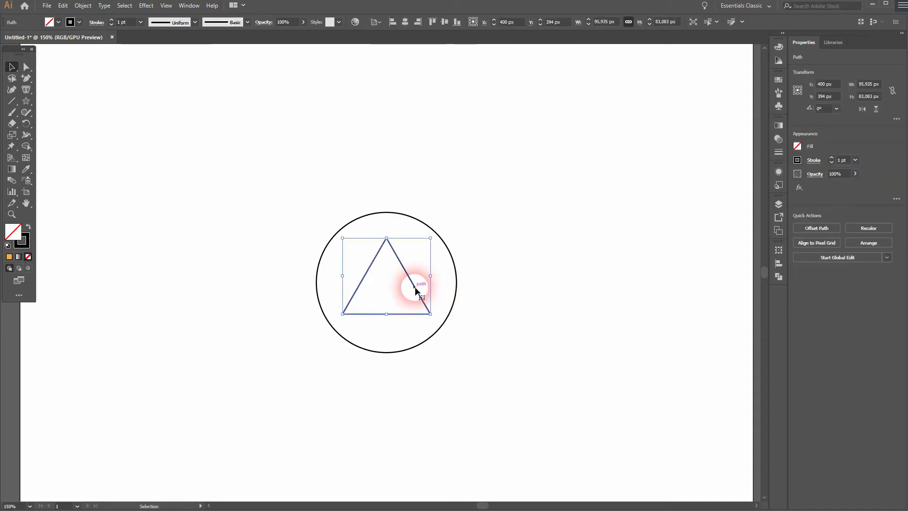
left_click(544, 341)
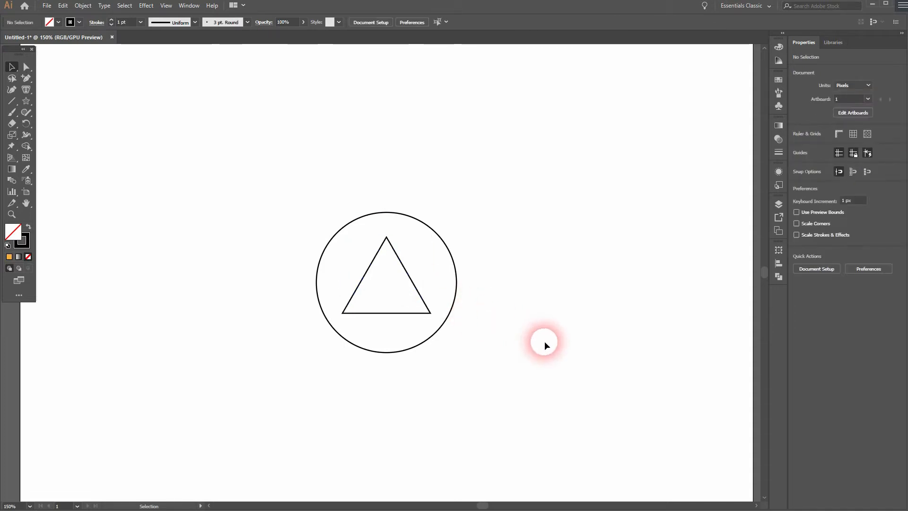
Paste a copy of the triangle in front and extend its base corners horizontally and its apex straight up, beyond the circle.
scroll(384, 309, "up", 1)
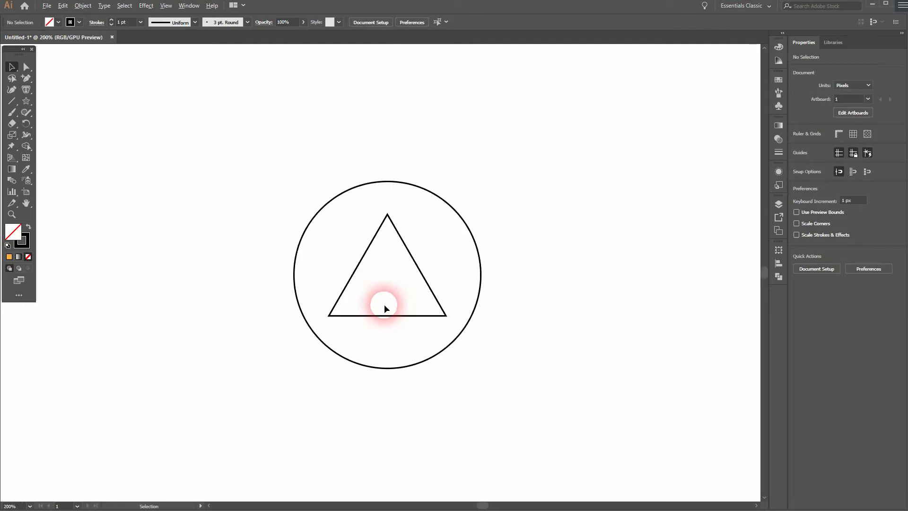
left_click(423, 280)
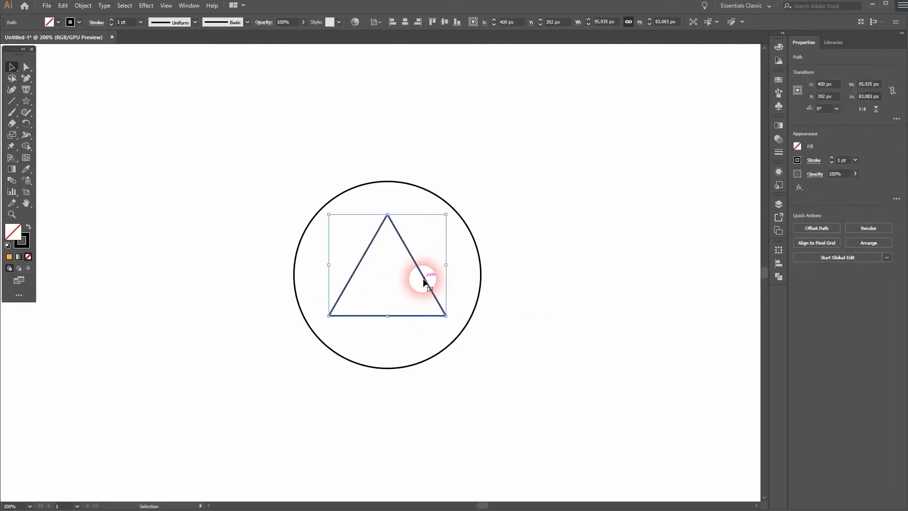
key("a")
key("v")
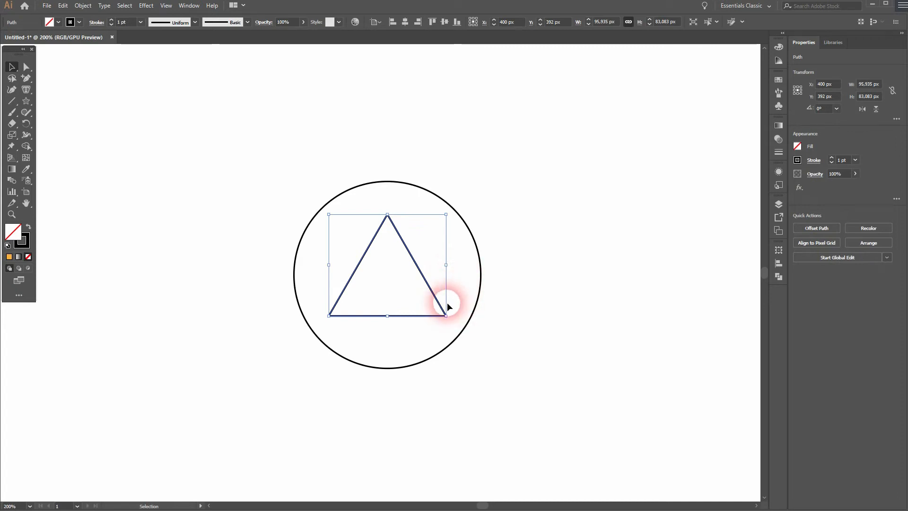
key("a")
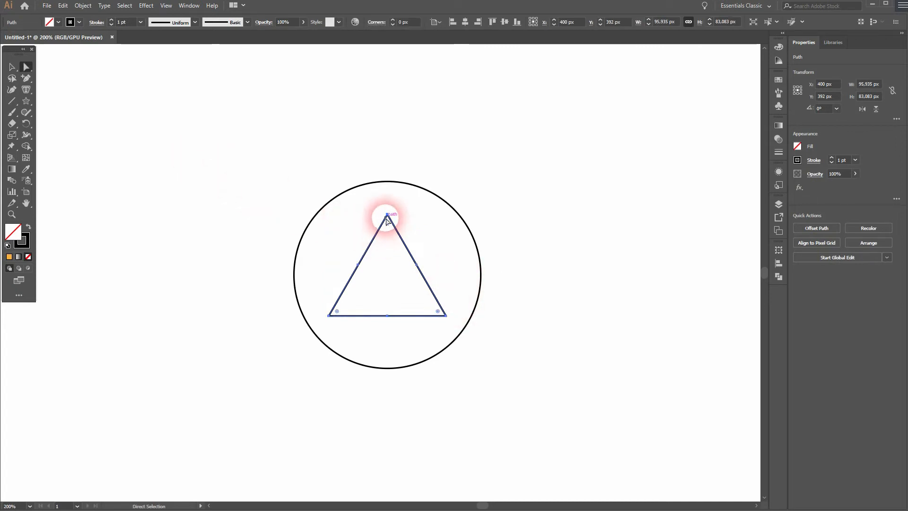
left_click_drag(447, 318, 489, 317)
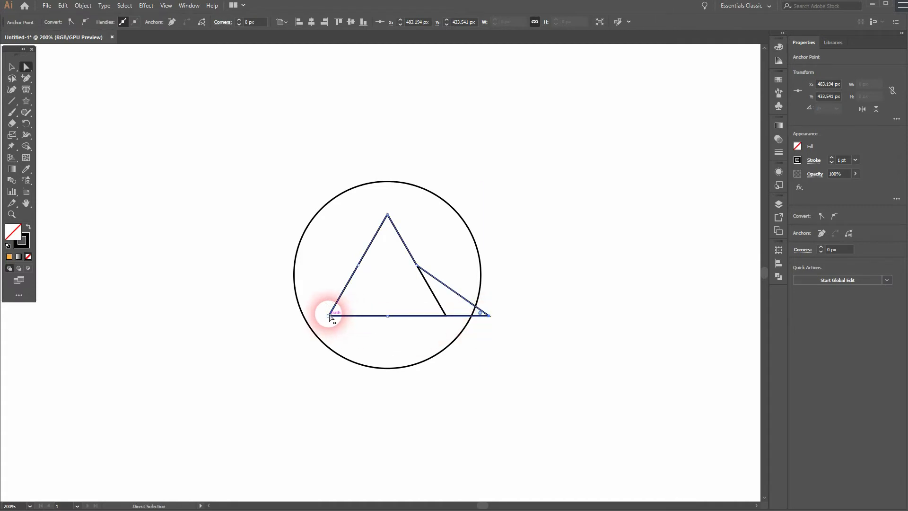
left_click_drag(329, 317, 274, 316)
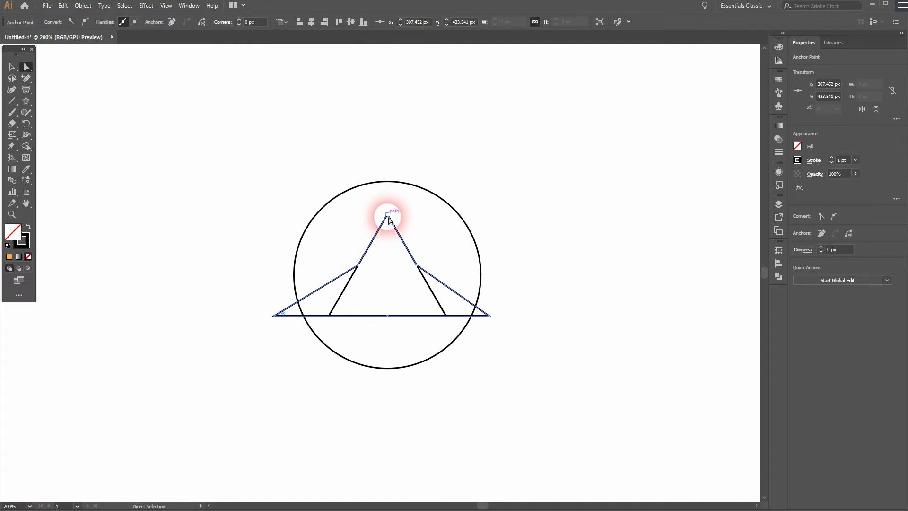
left_click_drag(387, 215, 388, 164)
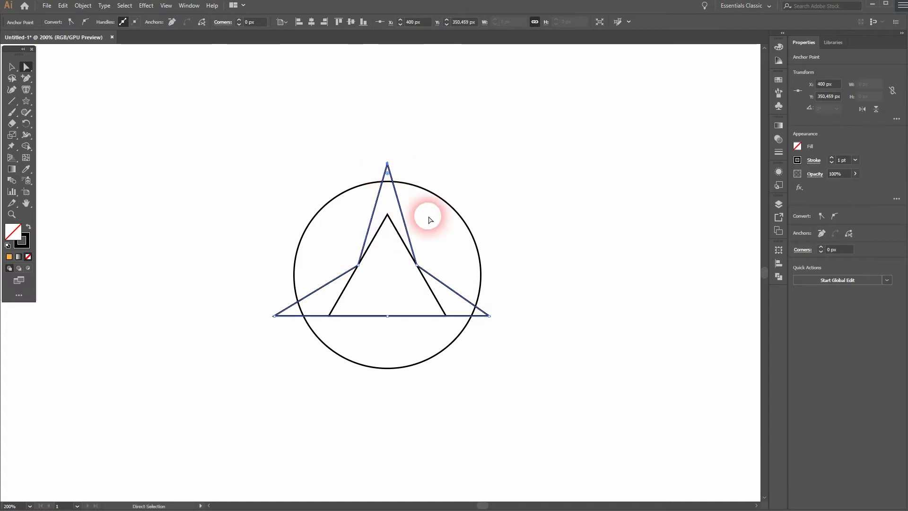
left_click(584, 312)
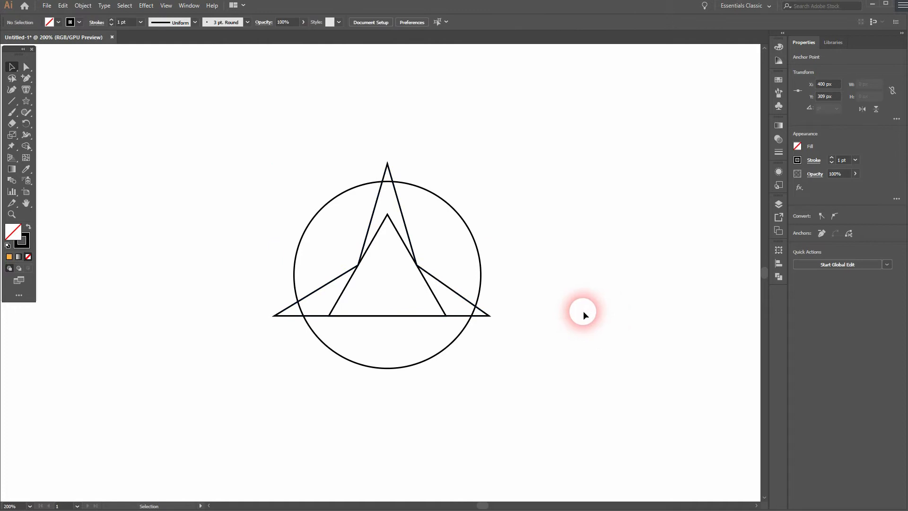
Paste another copy of the inner triangle in front, in the same place, and bring it to the front.
left_click(430, 288, "ctrl")
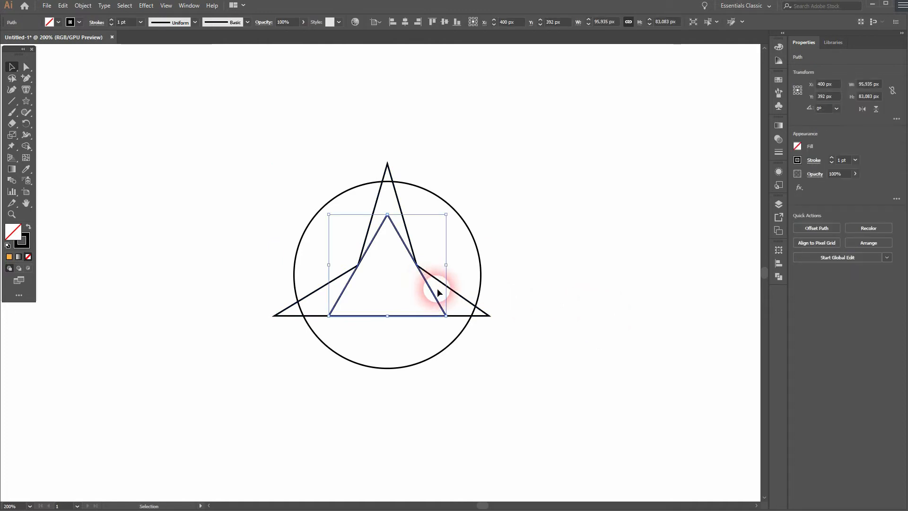
left_click_drag(431, 292, 669, 279)
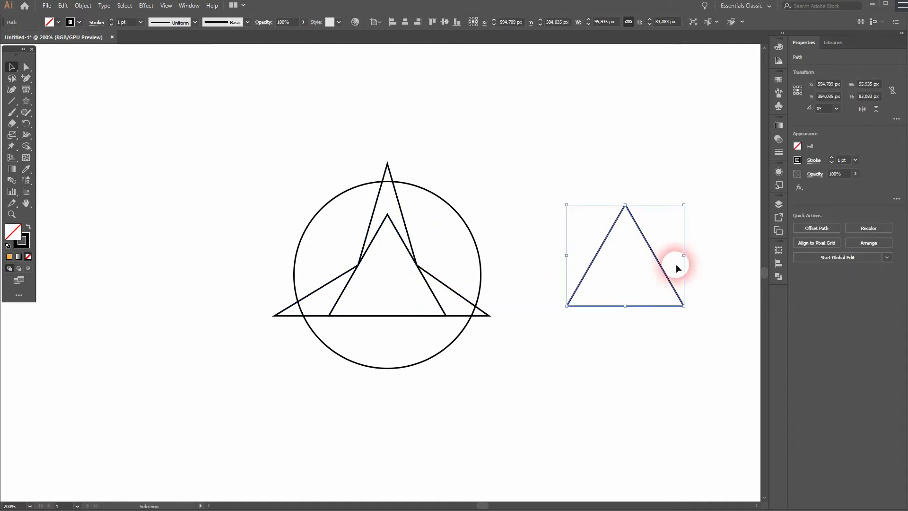
key("ctrl+z")
right_click(432, 294)
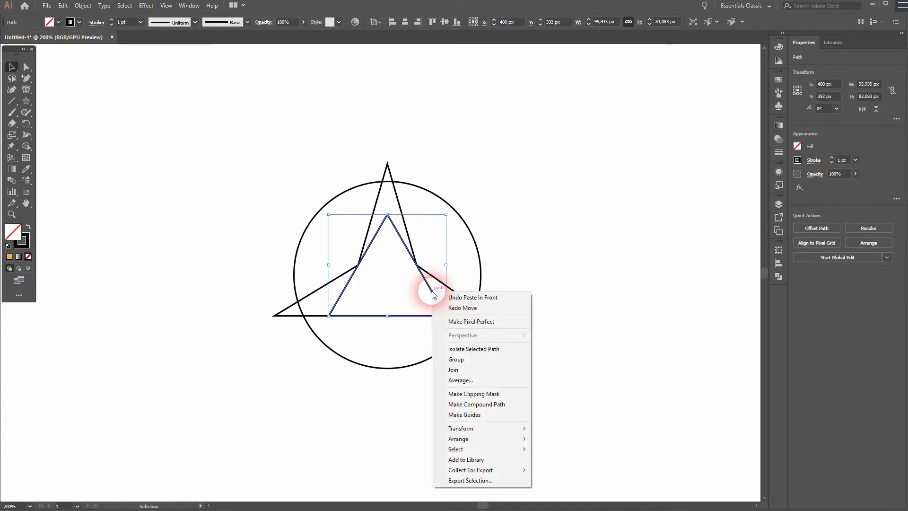
mouse_move(511, 438)
left_click(563, 439)
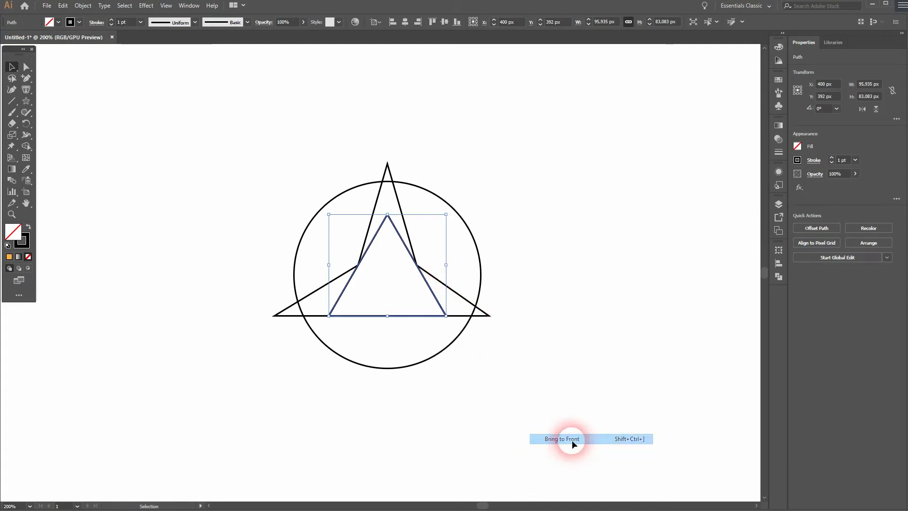
Extend the front triangle's two base corners diagonally down and outward, and its apex up to the right, beyond the circle.
key("a")
left_click(447, 319, "shift")
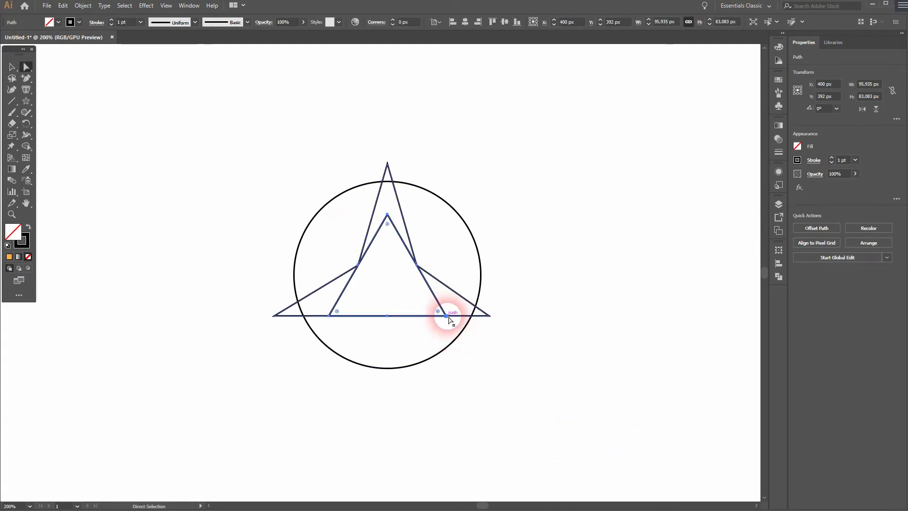
left_click_drag(448, 320, 469, 359)
left_click_drag(329, 316, 305, 358)
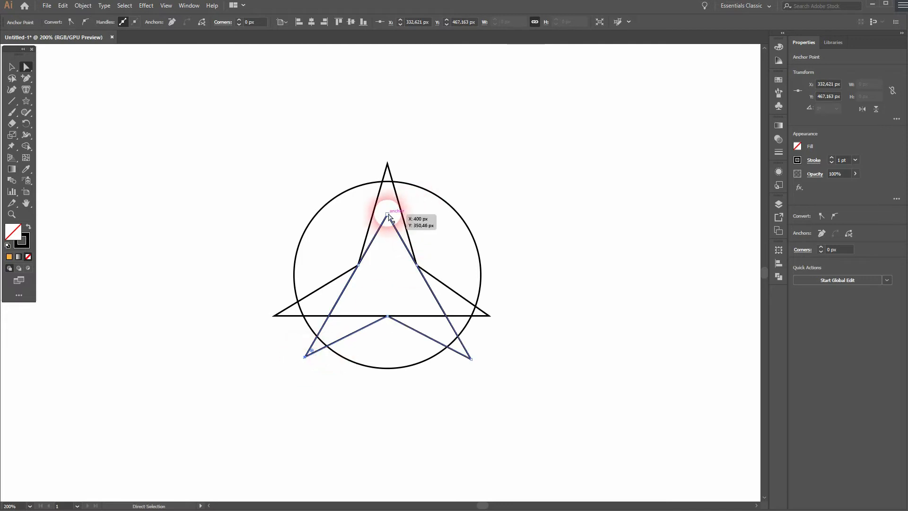
left_click_drag(388, 214, 419, 159)
left_click(567, 268)
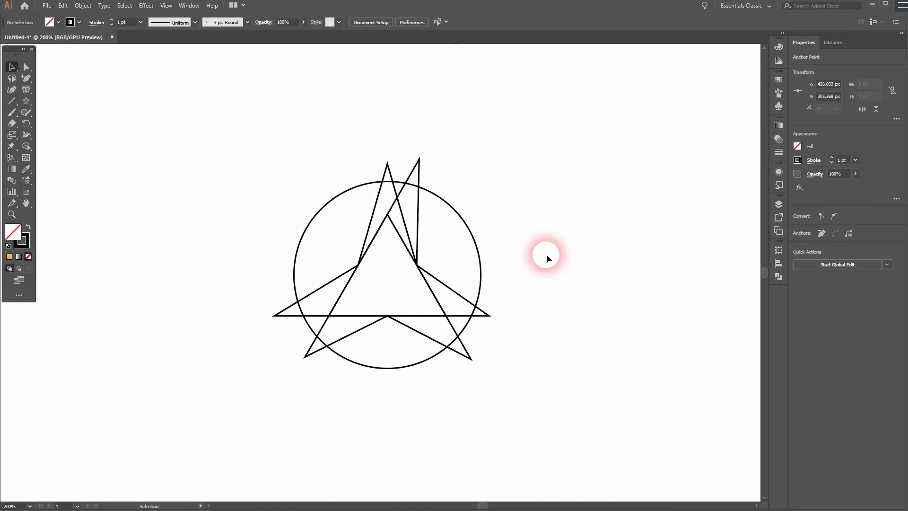
Extend the apex of the remaining inner triangle diagonally up to the left, beyond the circle.
key("v")
left_click(397, 232)
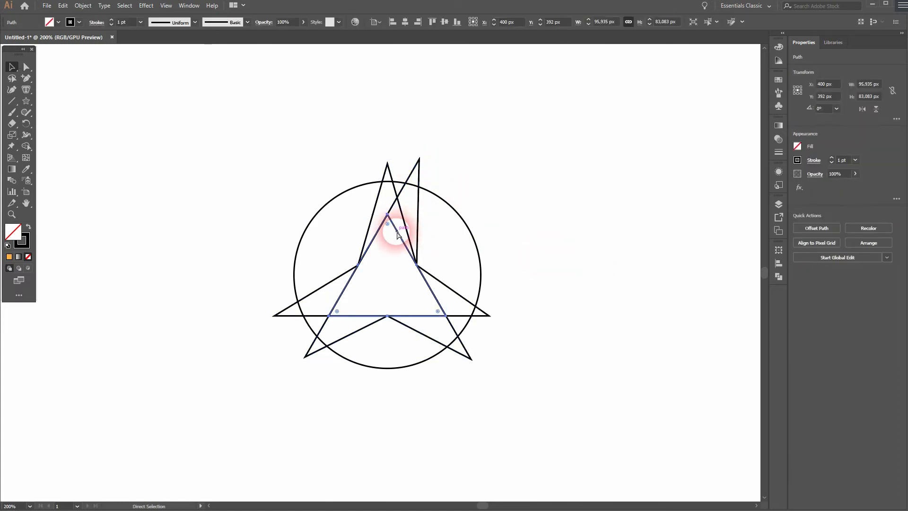
key("a")
left_click(387, 215)
left_click_drag(387, 216, 361, 169)
left_click(621, 301)
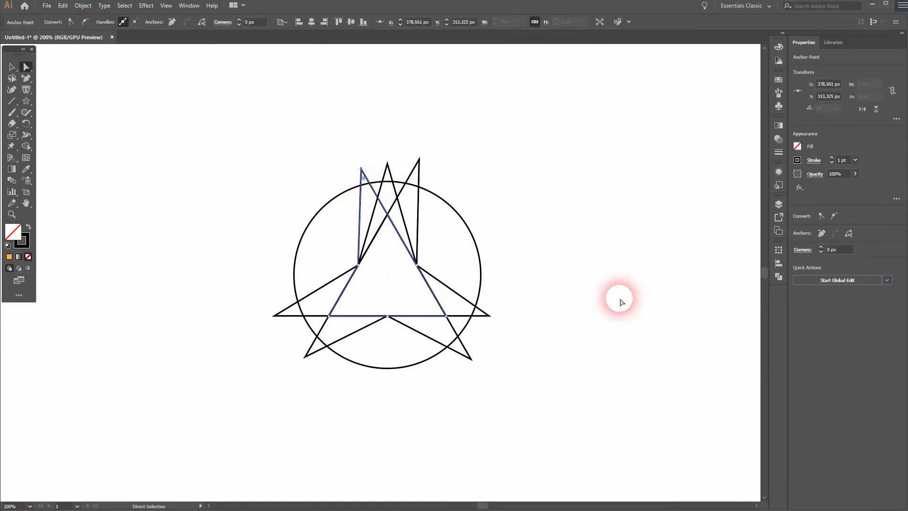
key("v")
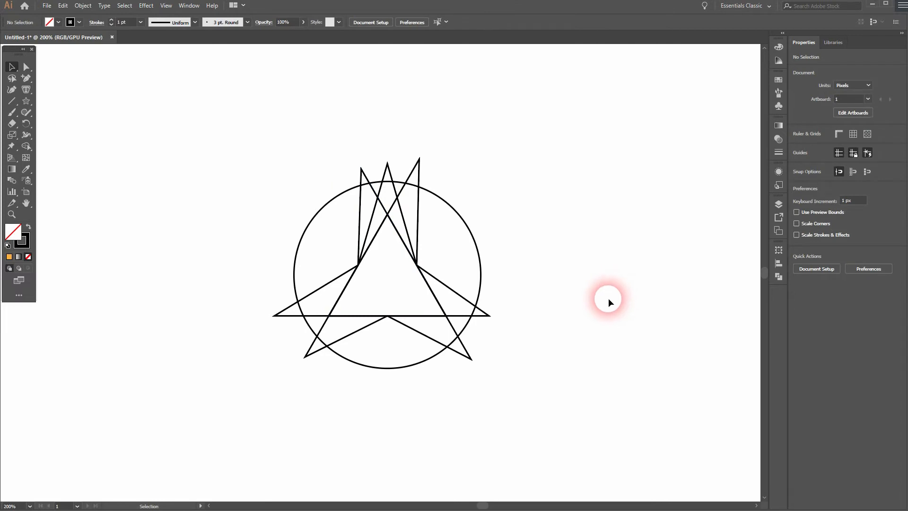
Select all shapes and use Shape Builder to erase the two short lower arc segments, the middle top spike and the left spike.
left_click_drag(225, 400, 616, 121)
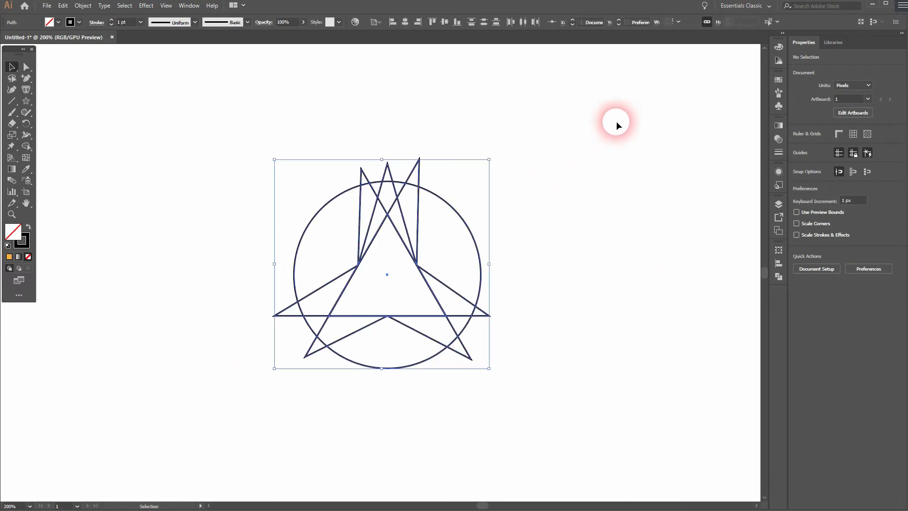
left_click_drag(30, 147, 69, 148)
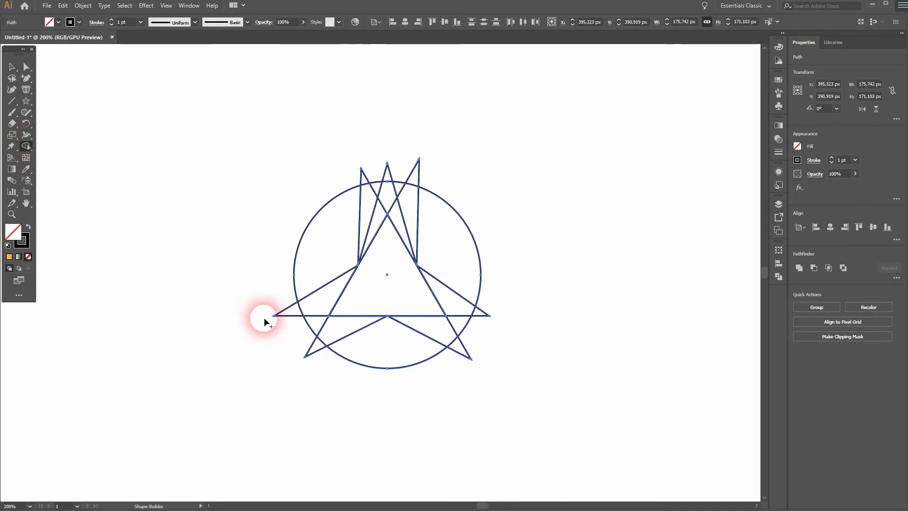
left_click(310, 325, "alt")
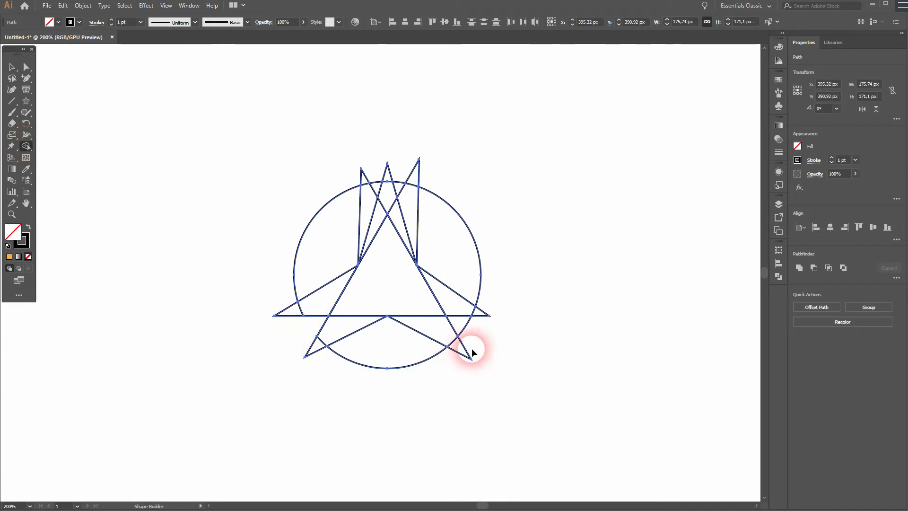
left_click(461, 328, "alt")
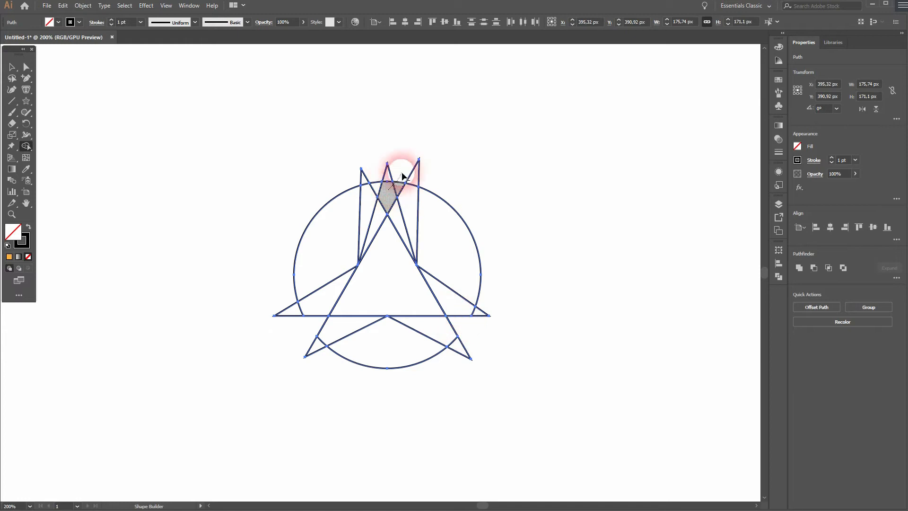
left_click(380, 187, "alt")
left_click(289, 310, "alt")
left_click(478, 313, "alt")
left_click(412, 175, "alt")
left_click(356, 229, "alt")
left_click(373, 192, "alt")
left_click_drag(320, 325, 406, 325)
left_click(392, 208, "alt")
key("ctrl+z")
key("ctrl+z")
key("ctrl+z")
key("ctrl+z")
key("ctrl+z")
key("ctrl+z")
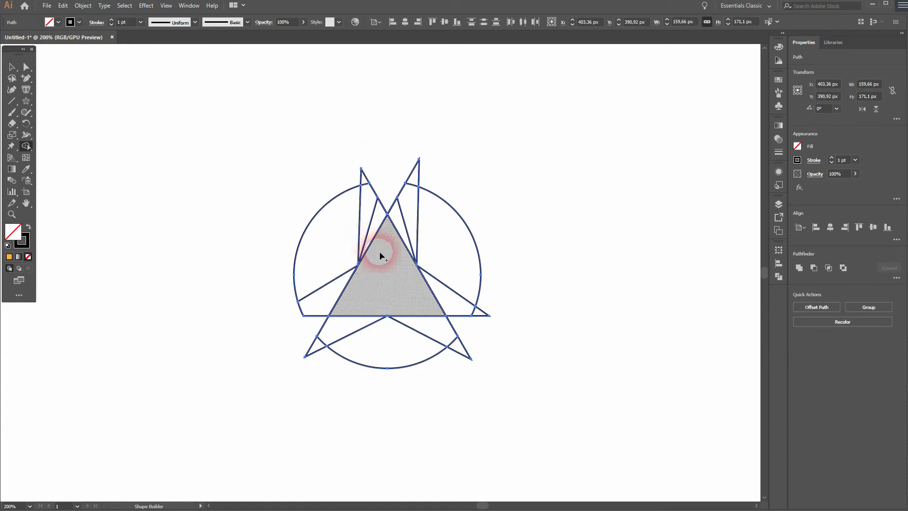
Erase the leftover lines inside the circle's left half and the upper-left spike with Shape Builder, keeping the left arc.
left_click(319, 289, "alt")
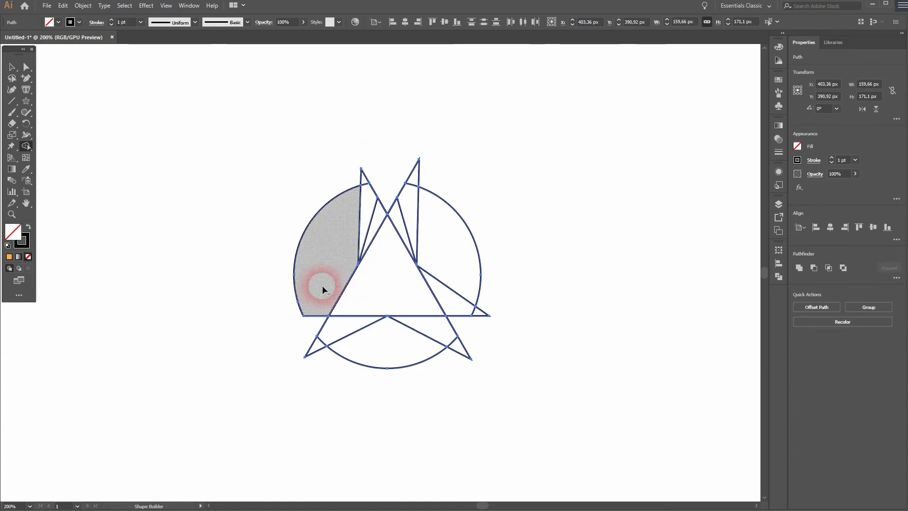
left_click(360, 239, "alt")
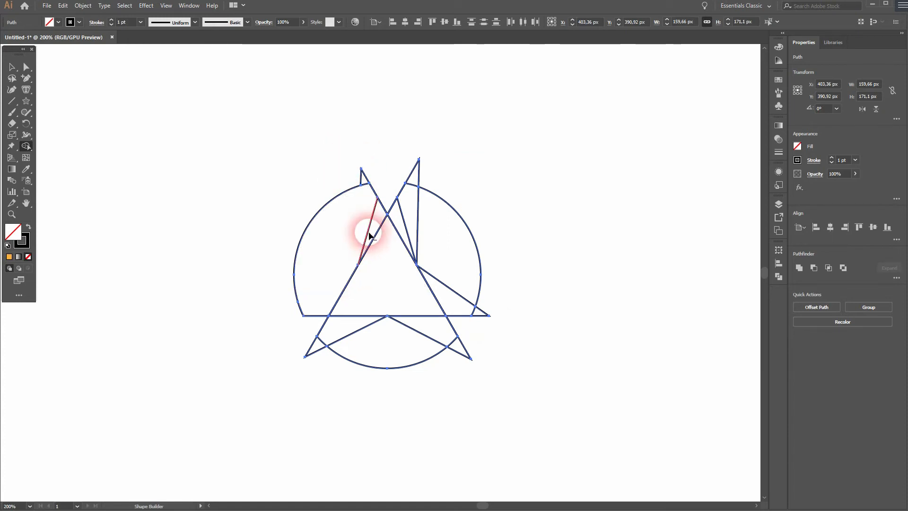
left_click(370, 228, "alt")
left_click(381, 203, "alt")
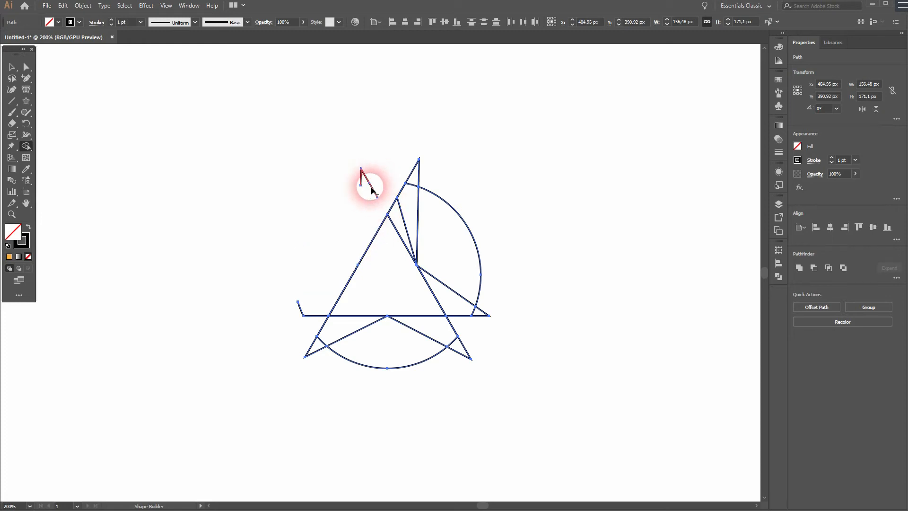
key("ctrl+z")
left_click_drag(377, 174, 340, 185)
left_click(376, 193, "alt")
left_click(374, 193, "alt")
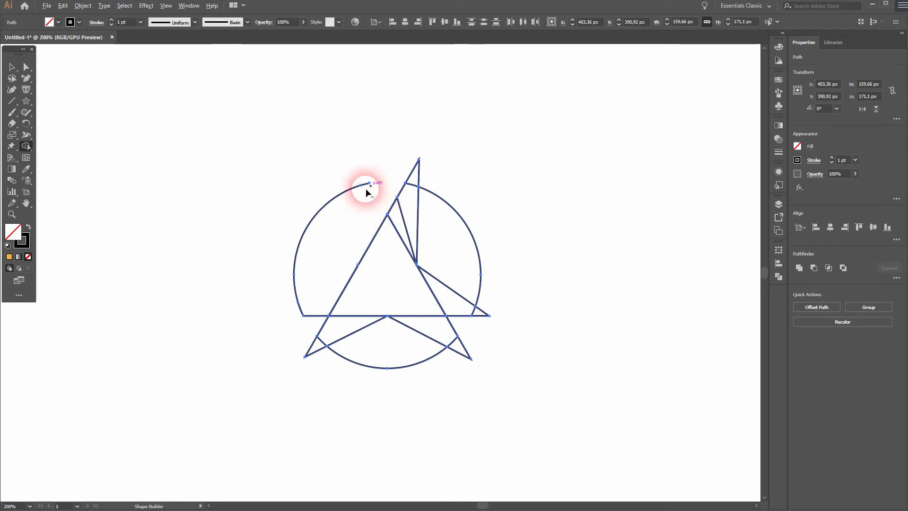
Erase the upper-right spike outside the circle and the two leftover lines inside its upper right with Shape Builder.
scroll(368, 189, "up", 5)
scroll(350, 203, "down", 3)
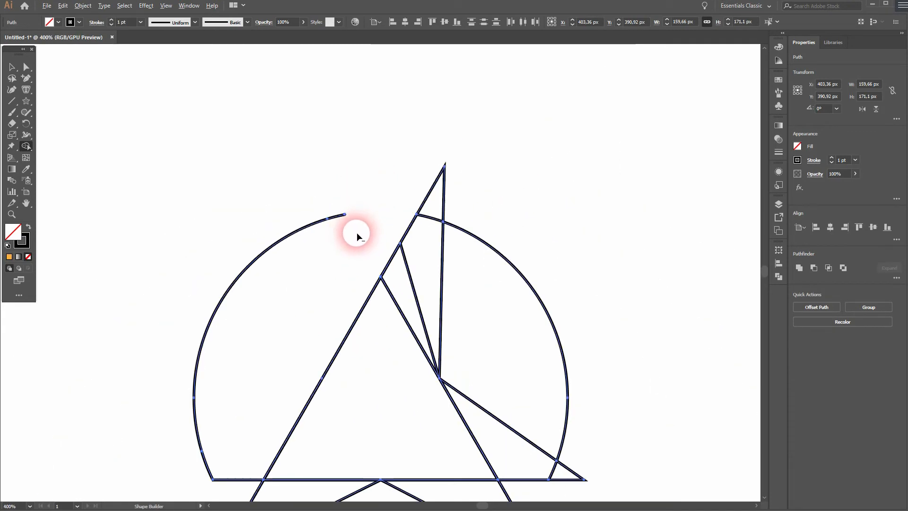
scroll(339, 256, "down", 1)
left_click(413, 221, "alt")
scroll(334, 304, "down", 3)
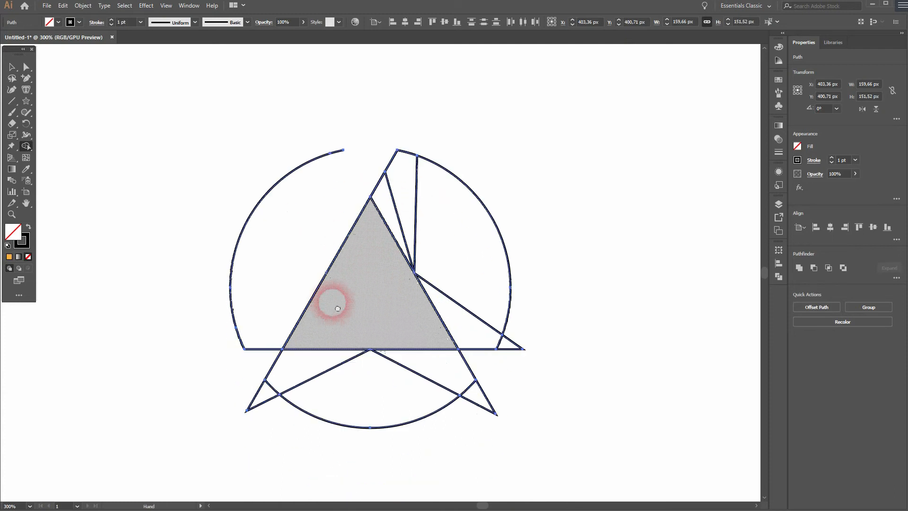
left_click_drag(416, 215, 393, 218)
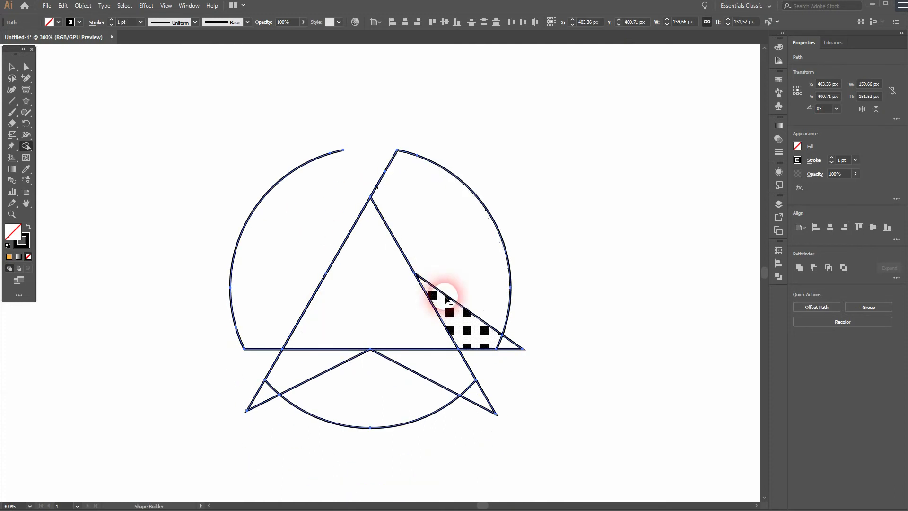
Erase the slanted line and tip at the triangle's right and the leftover lower spikes and lines, keeping the bottom arc.
left_click_drag(448, 295, 450, 300)
mouse_move(478, 342)
left_mouse_down()
mouse_move(519, 341)
mouse_move(498, 366)
mouse_move(504, 380)
mouse_move(465, 414)
mouse_move(378, 412)
mouse_move(273, 369)
mouse_move(275, 394)
left_mouse_up()
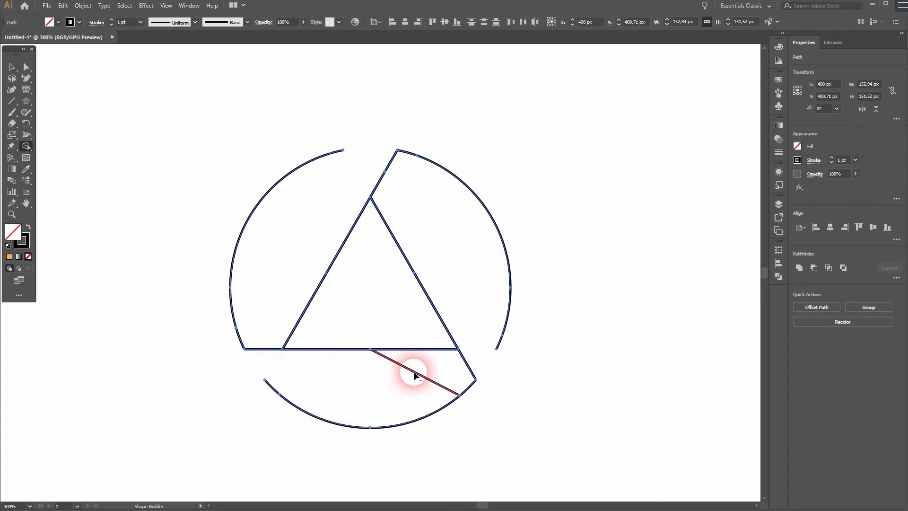
key("v")
left_click(609, 341)
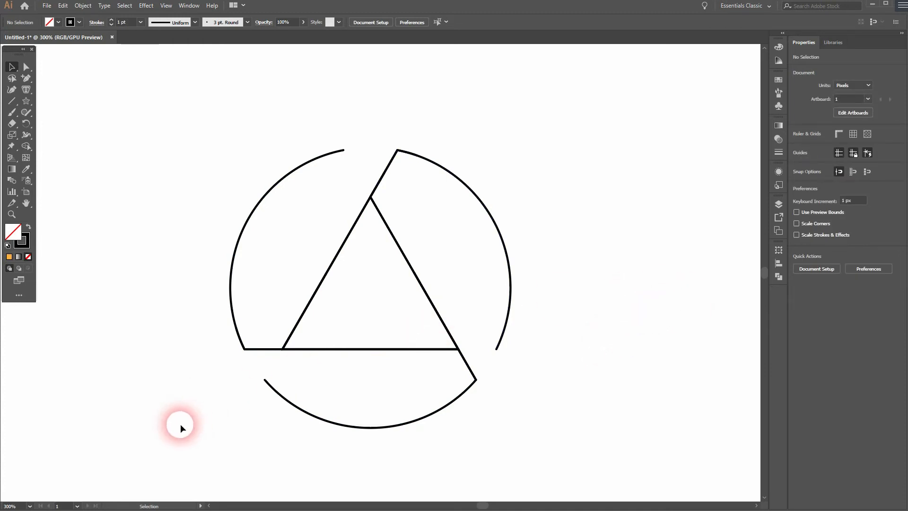
Select the whole logo and set its stroke weight to 12 pt.
left_click_drag(192, 421, 660, 163)
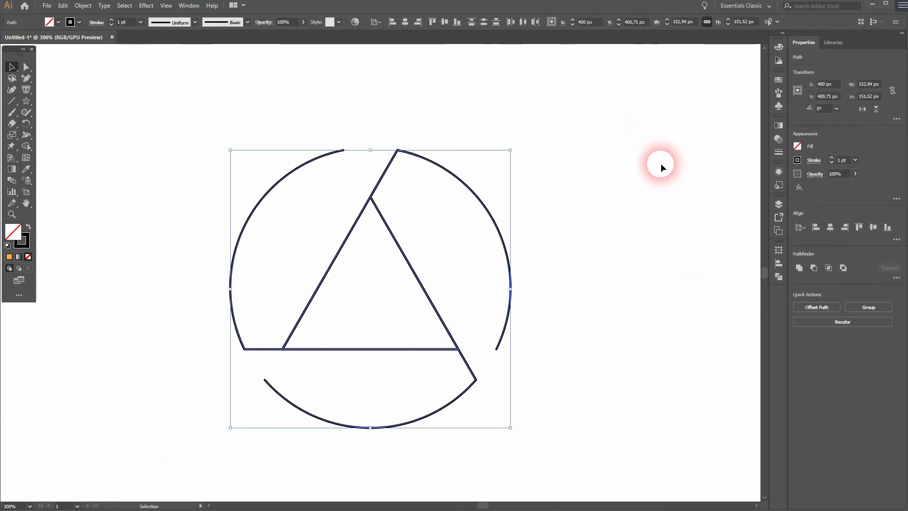
left_click(111, 20)
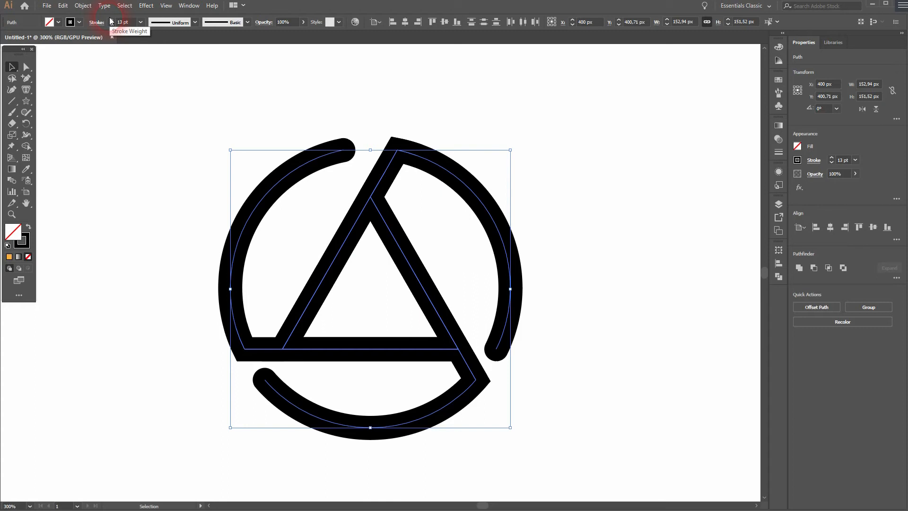
left_click(112, 21)
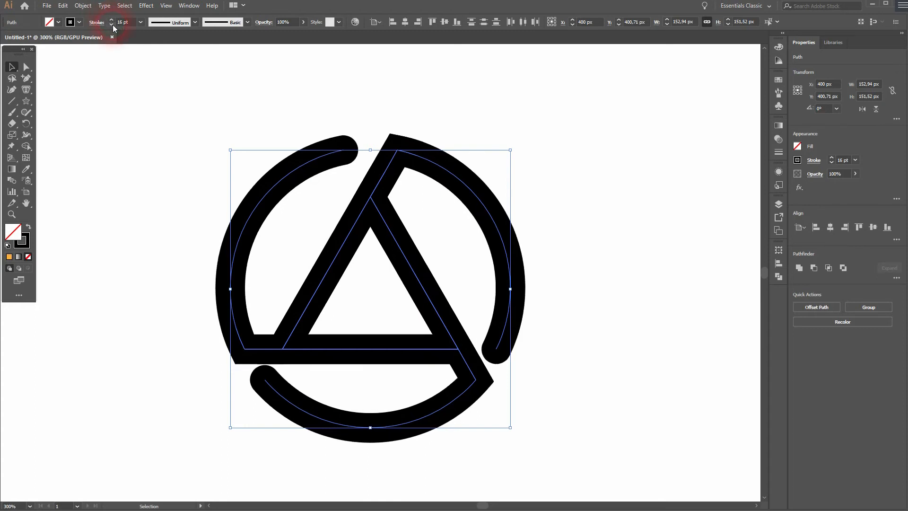
left_click(110, 25)
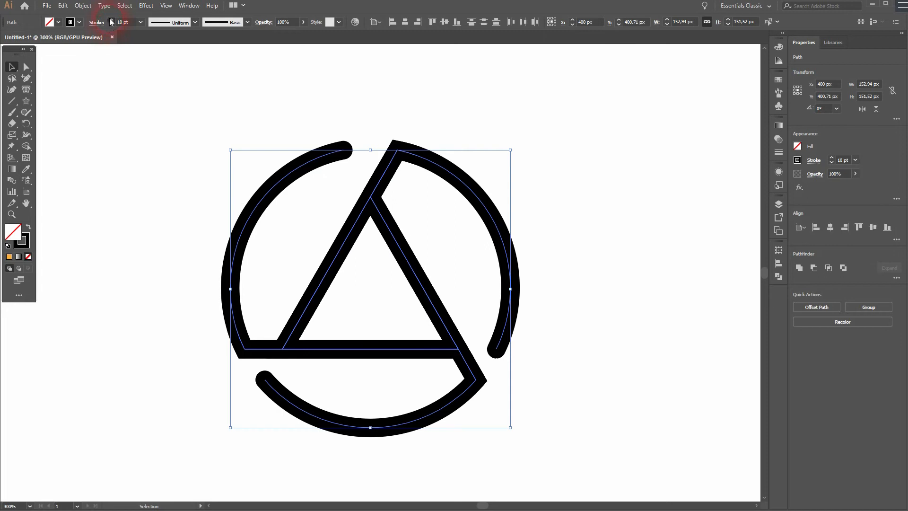
left_click(111, 19)
left_click(112, 20)
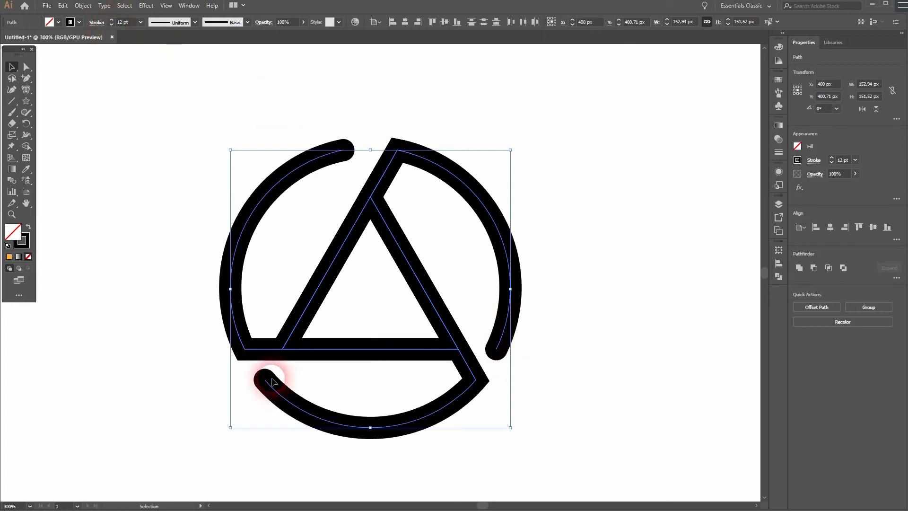
Try the butt and projecting caps on the logo's open line ends and return them to Round Cap.
left_click(188, 5)
left_click(235, 383)
left_click(721, 161)
left_click(697, 150)
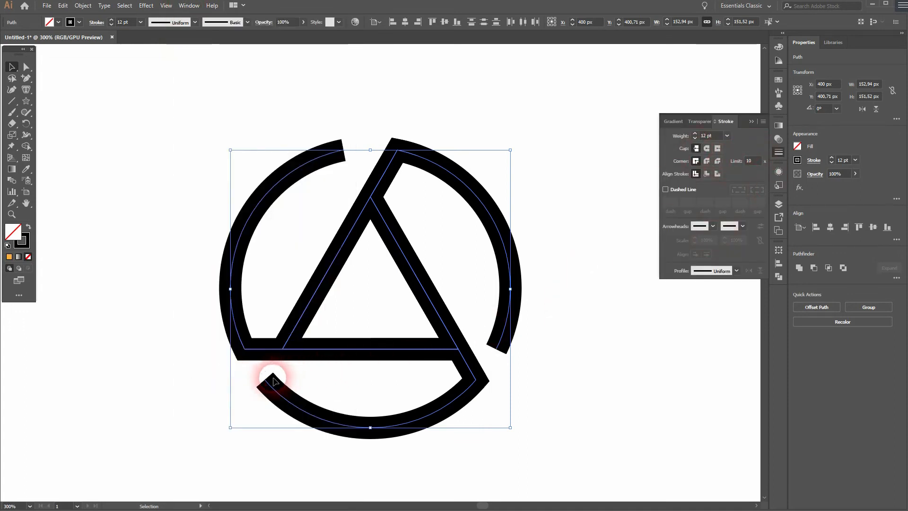
left_click(717, 149)
left_click(705, 148)
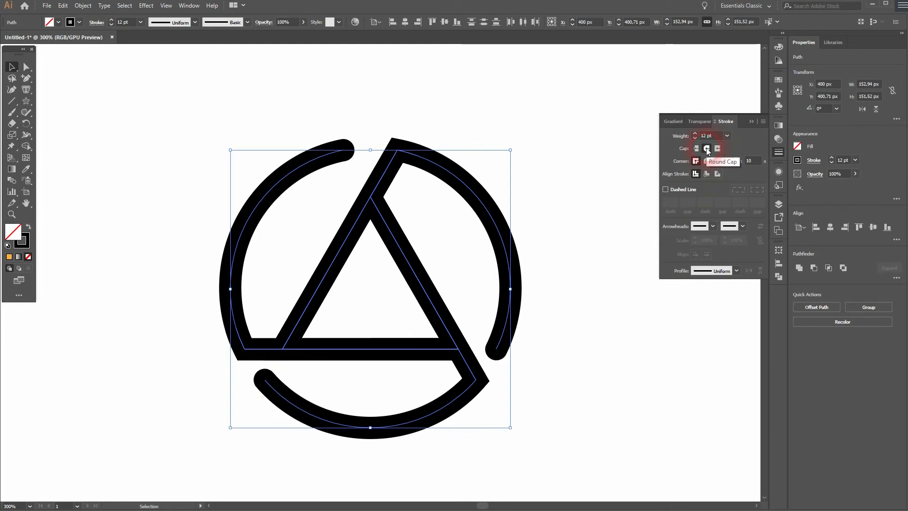
left_click(752, 121)
key("a")
key("v")
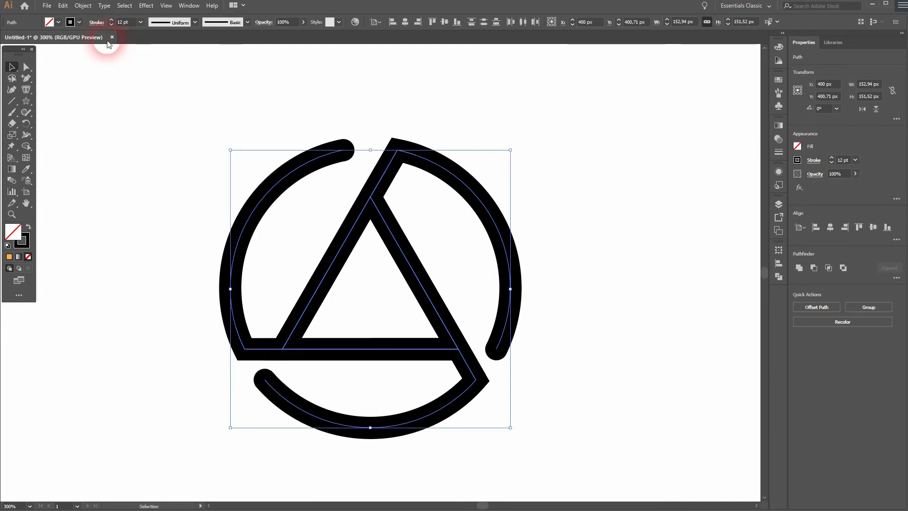
Change the logo's stroke colour to the medium blue swatch and deselect it.
left_click(79, 22)
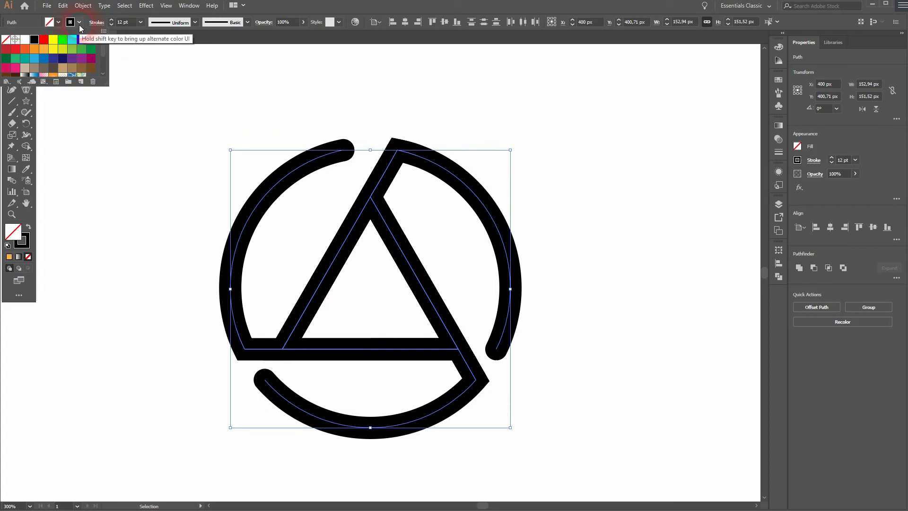
left_click(48, 59)
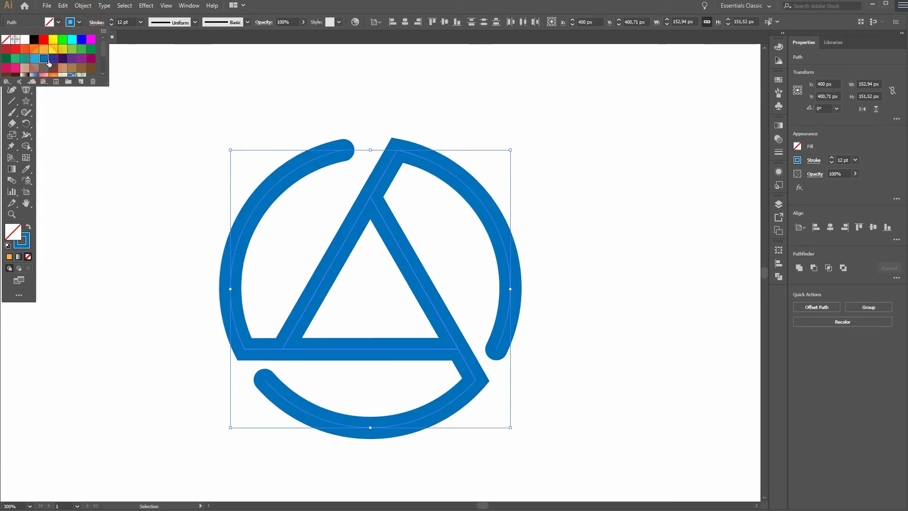
left_click(53, 58)
left_click(43, 58)
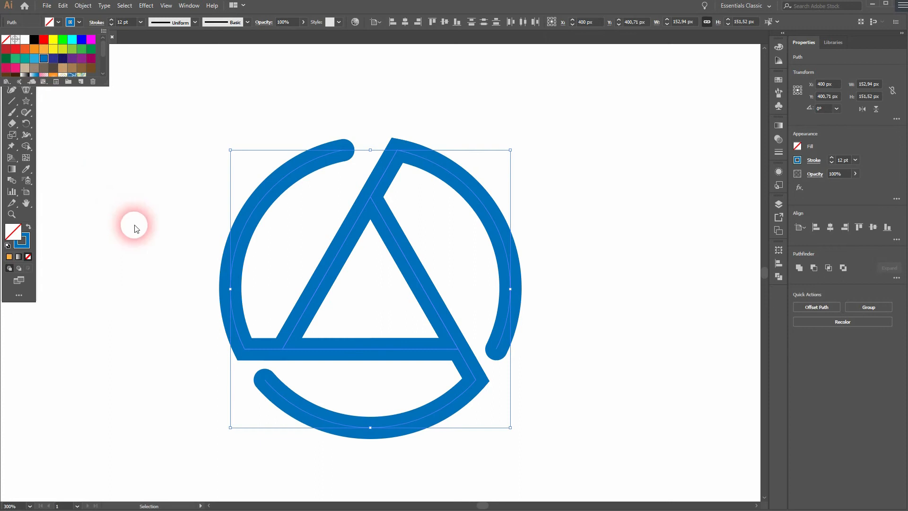
left_click(148, 235)
Draw a circle about 20 px in diameter inside the triangle and swap its stroke and fill to make it solid blue.
left_click(26, 100)
left_click(72, 123)
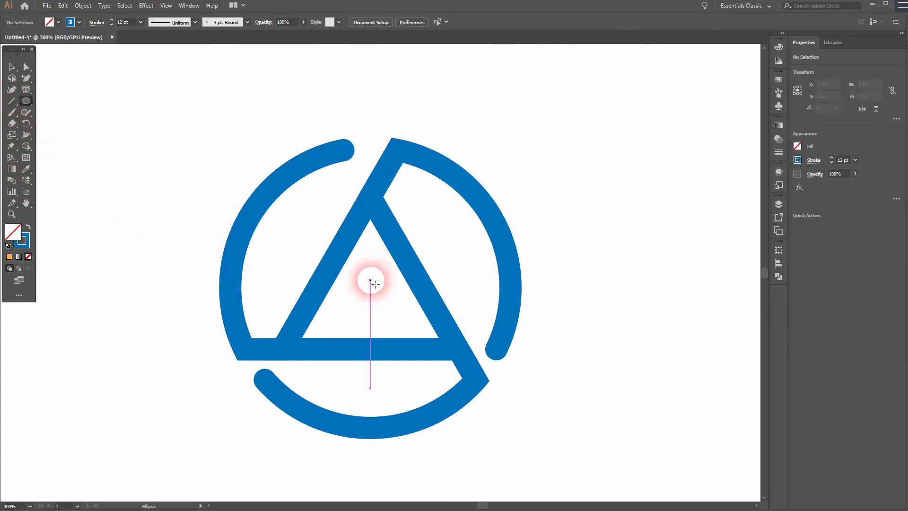
left_click_drag(372, 290, 387, 310)
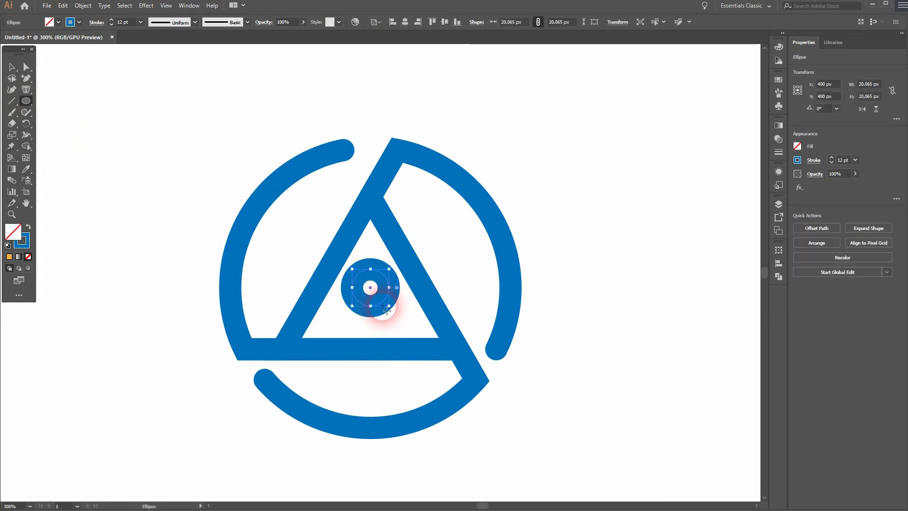
left_click(28, 229)
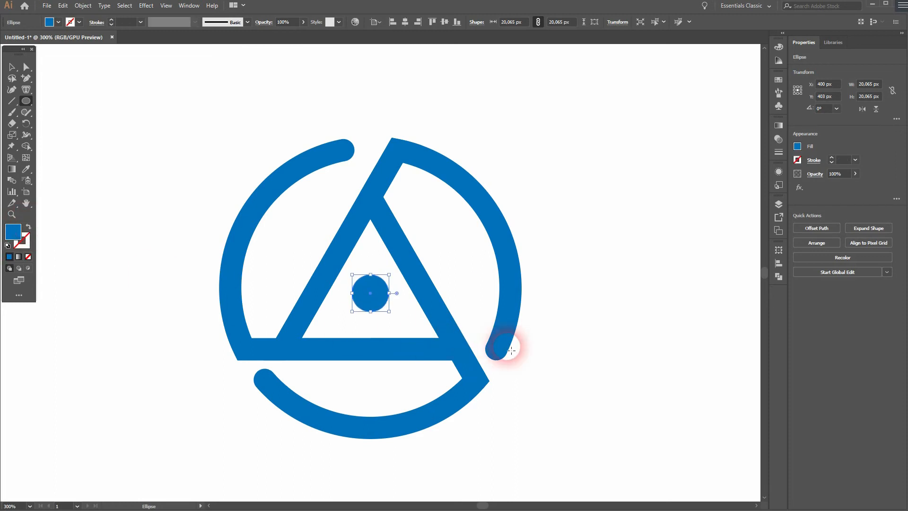
key("ctrl+shift+a")
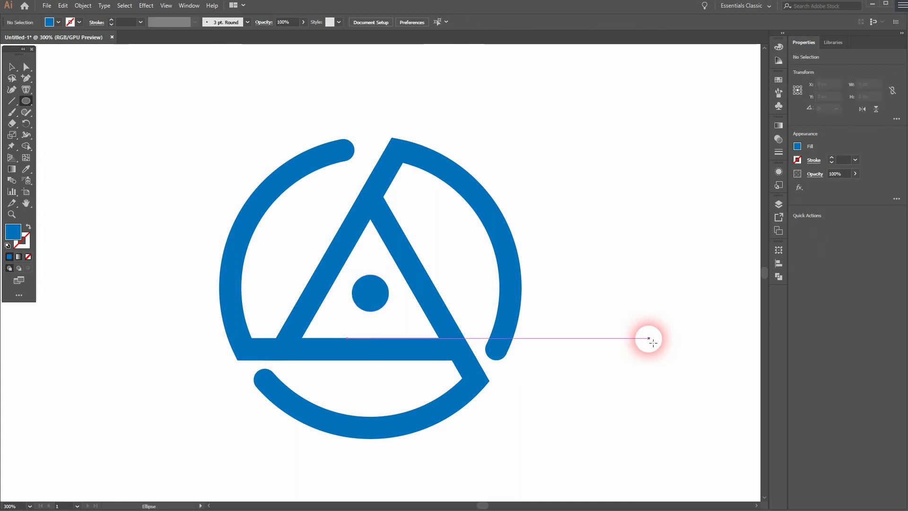
Enlarge the blue circle from its centre to about 25 px and nudge it slightly down inside the triangle.
key("v")
left_click(373, 291)
left_click_drag(392, 297, 394, 293)
left_click(646, 378)
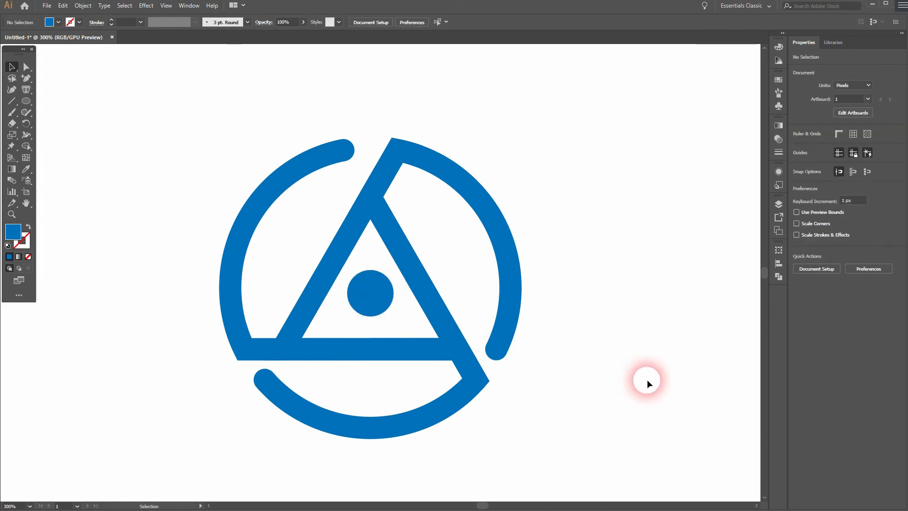
left_click(365, 295)
key("Down")
key("Down")
key("Down")
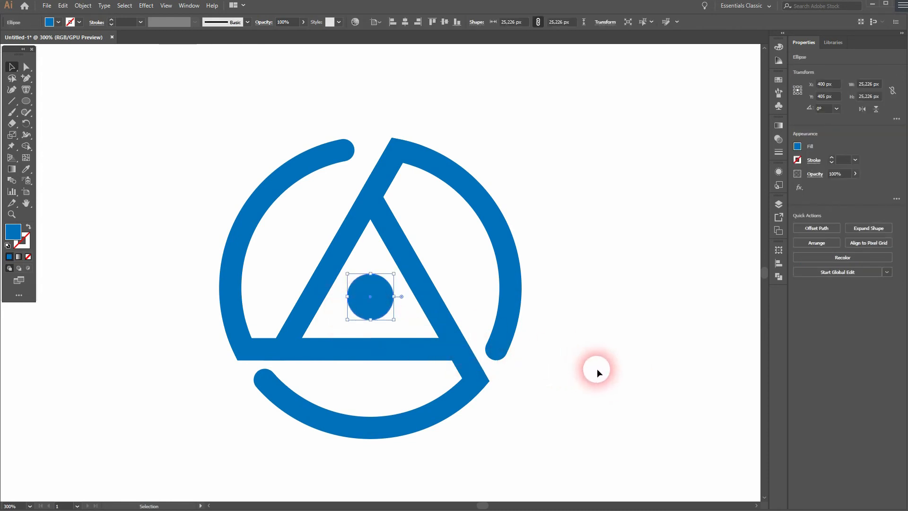
left_click(597, 369)
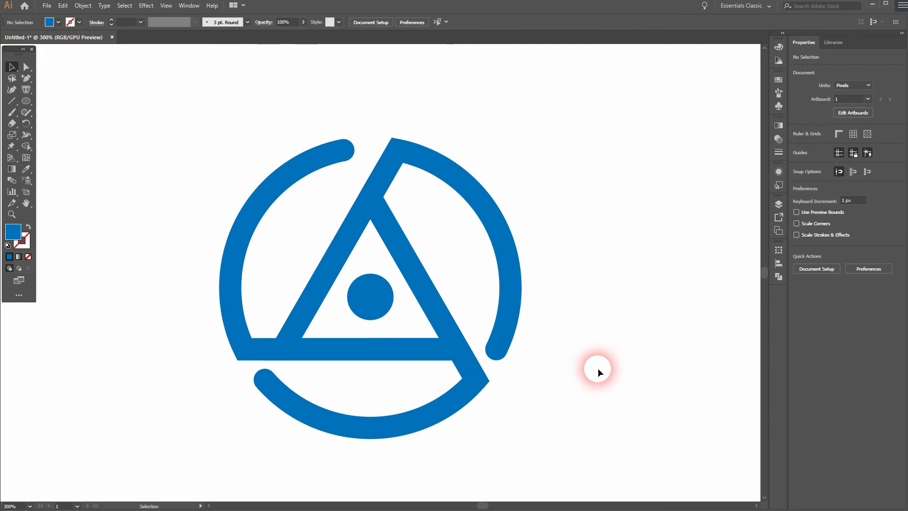
Select all the artwork and expand its fill and stroke into shapes.
left_click_drag(140, 452, 649, 114)
left_click(83, 5)
left_click(128, 101)
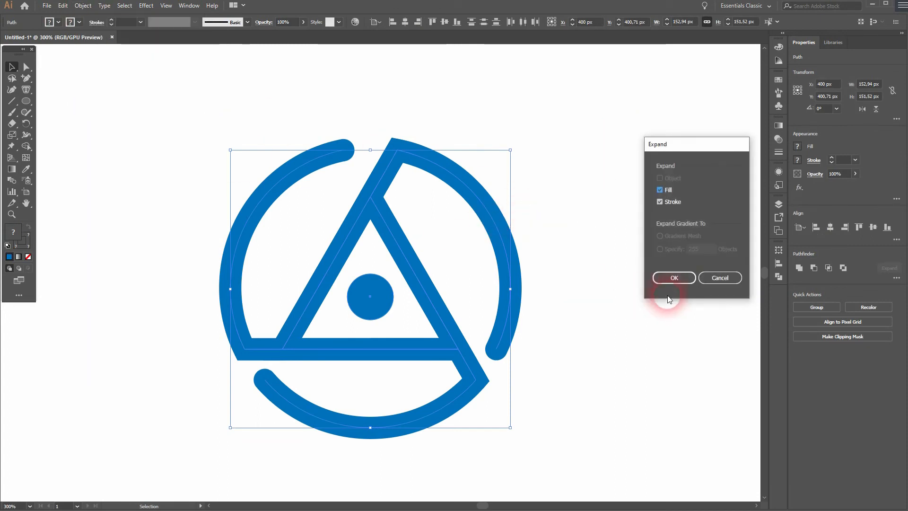
left_click(671, 278)
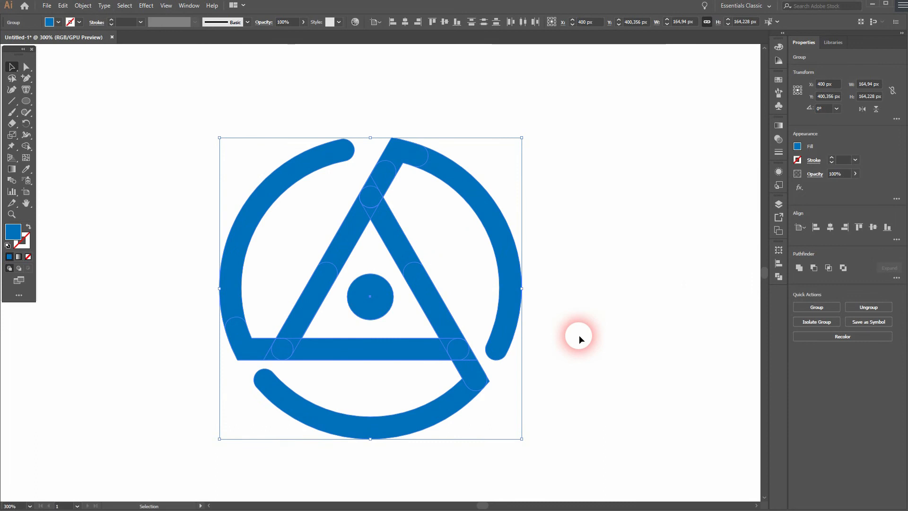
Merge the overlapping pieces and the triangle's interior into solid shapes with Shape Builder, keeping the inner circle separate.
left_click(26, 145)
mouse_move(367, 250)
left_mouse_down()
mouse_move(390, 173)
mouse_move(362, 226)
mouse_move(371, 208)
mouse_move(426, 294)
mouse_move(394, 241)
mouse_move(373, 248)
mouse_move(327, 272)
mouse_move(283, 357)
mouse_move(433, 337)
mouse_move(443, 320)
mouse_move(470, 373)
mouse_move(462, 399)
mouse_move(444, 406)
mouse_move(453, 402)
mouse_move(323, 326)
mouse_move(242, 346)
mouse_move(226, 308)
mouse_move(236, 287)
mouse_move(283, 344)
mouse_move(258, 361)
left_mouse_up()
mouse_move(390, 158)
left_mouse_down()
mouse_move(418, 154)
mouse_move(440, 174)
left_mouse_up()
left_click(370, 296)
Fill the circle inside the triangle with white using Shape Builder and deselect the artwork.
left_click(59, 22)
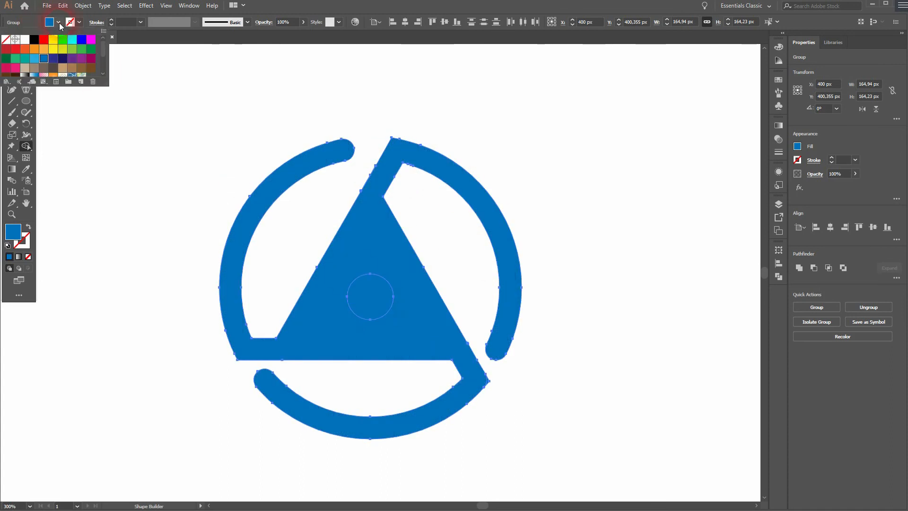
left_click(24, 39)
left_click(371, 307)
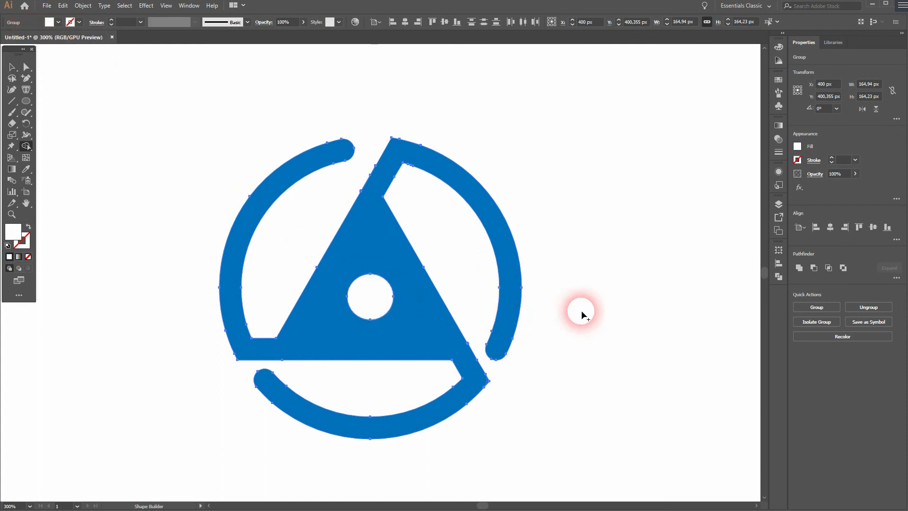
key("v")
left_click(626, 339)
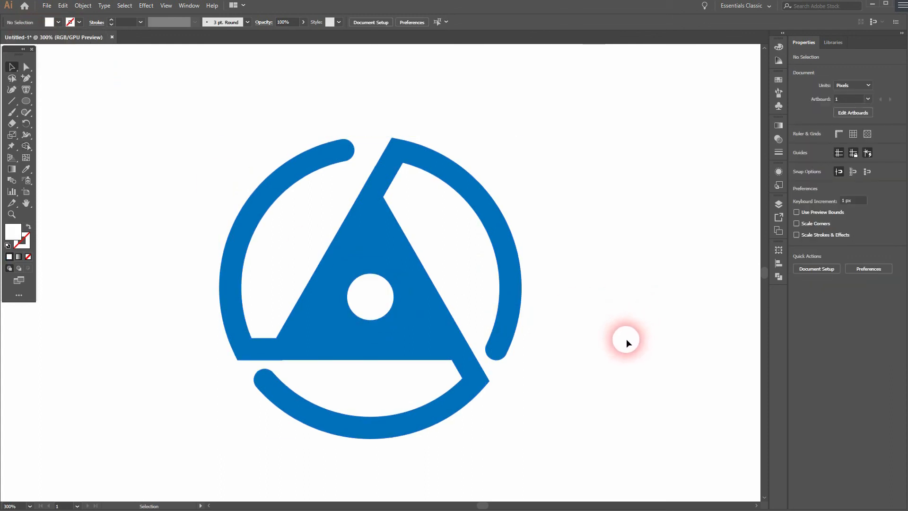
Group the whole logo and enlarge it proportionally from its centre to slightly more than a third of the artboard's width.
left_click_drag(176, 447, 649, 102)
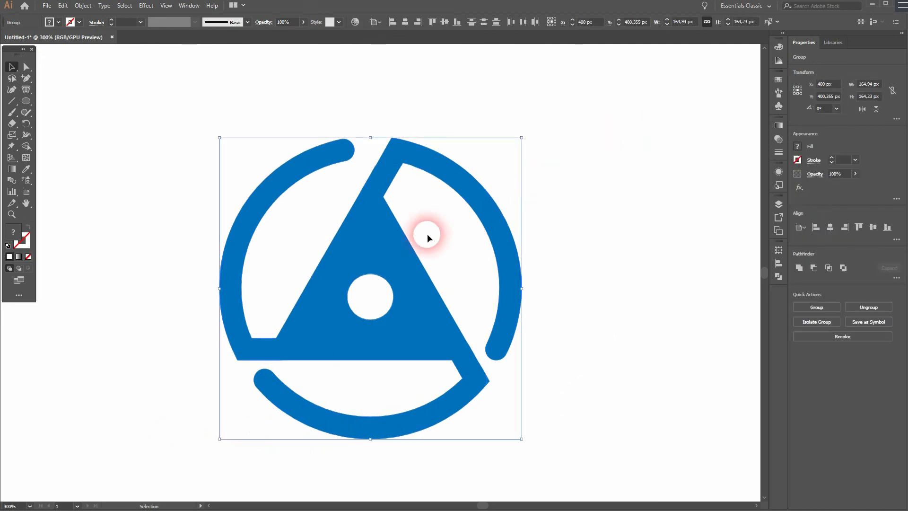
right_click(390, 246)
left_click(435, 308)
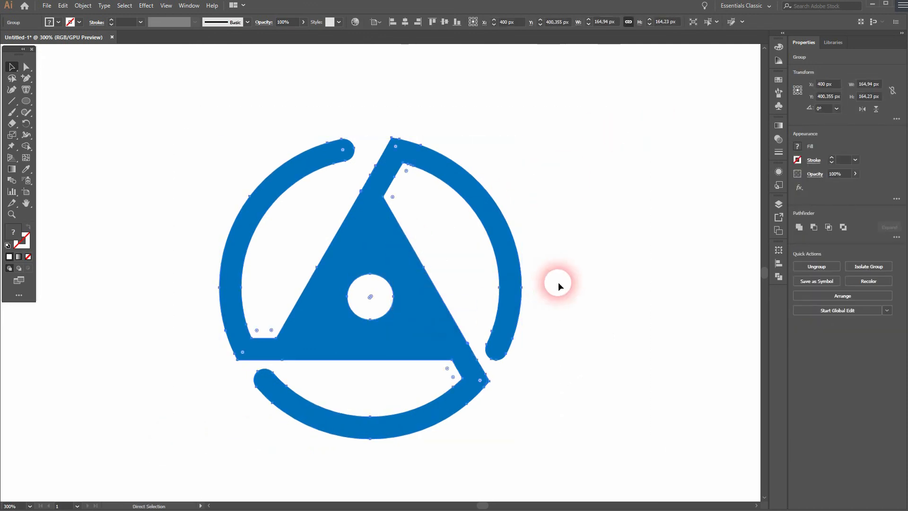
key("ctrl+0")
left_click_drag(428, 273, 464, 274)
left_click(534, 317)
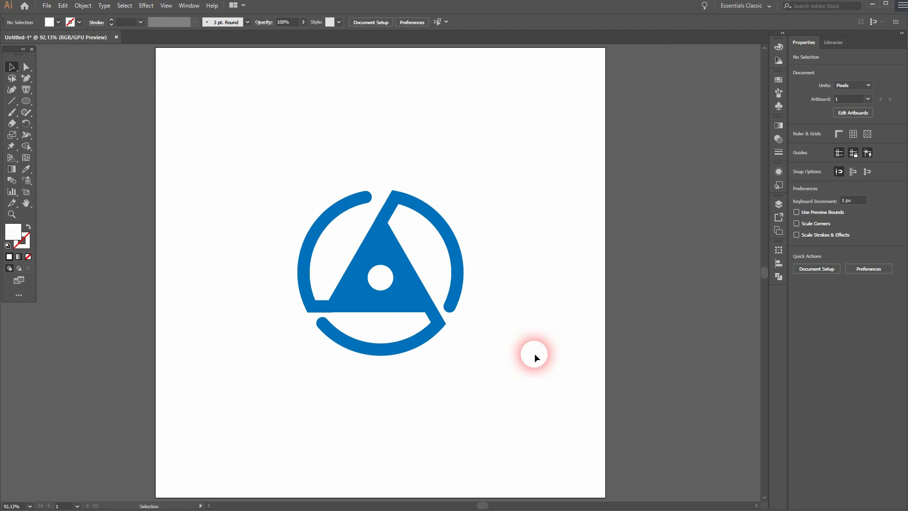
scroll(331, 315, "up", 3)
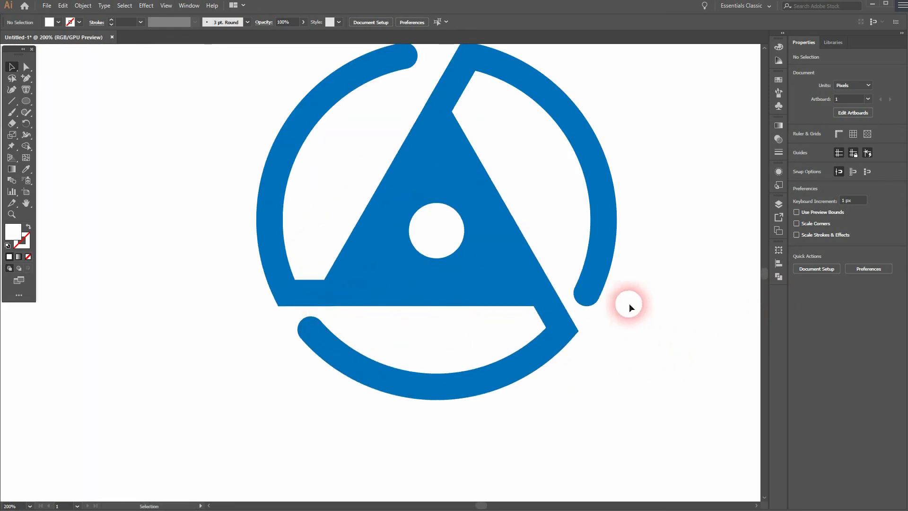
left_click_drag(630, 304, 597, 375)
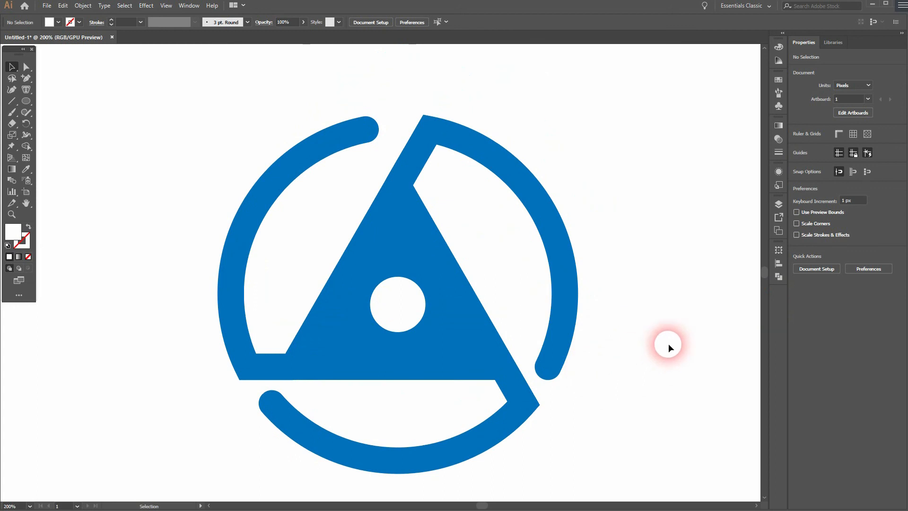